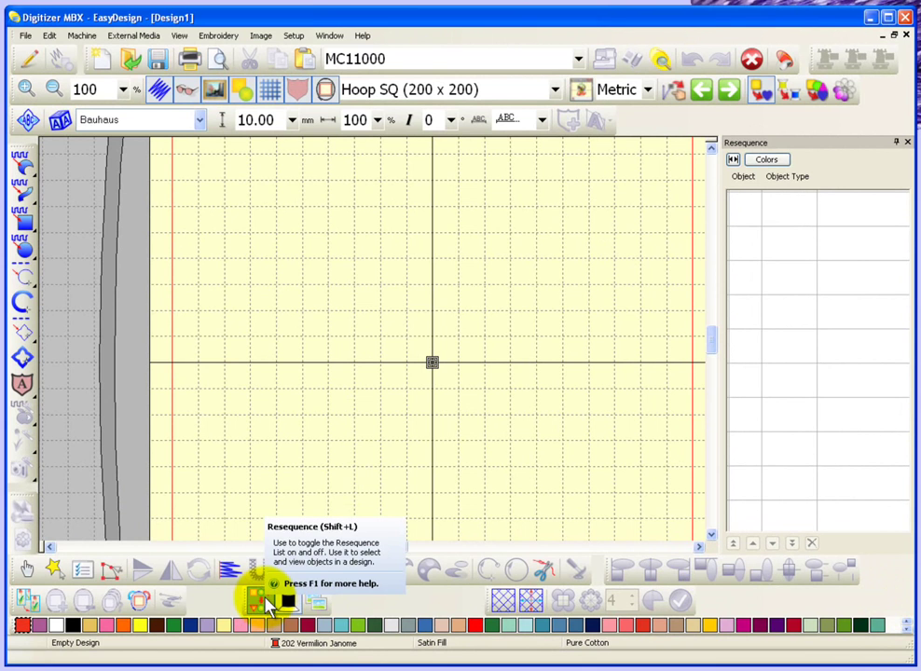
Open the Embroidery Gallery so design thumbnails 001–009 load.
left_click(317, 601)
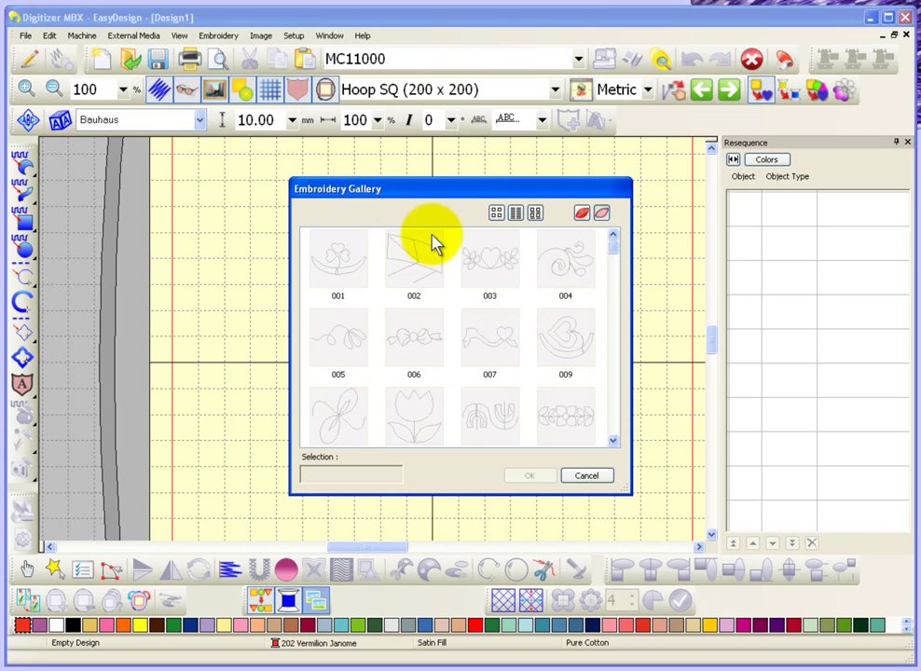
Switch the gallery to TrueView picture previews without names and select design 004.
left_click(582, 215)
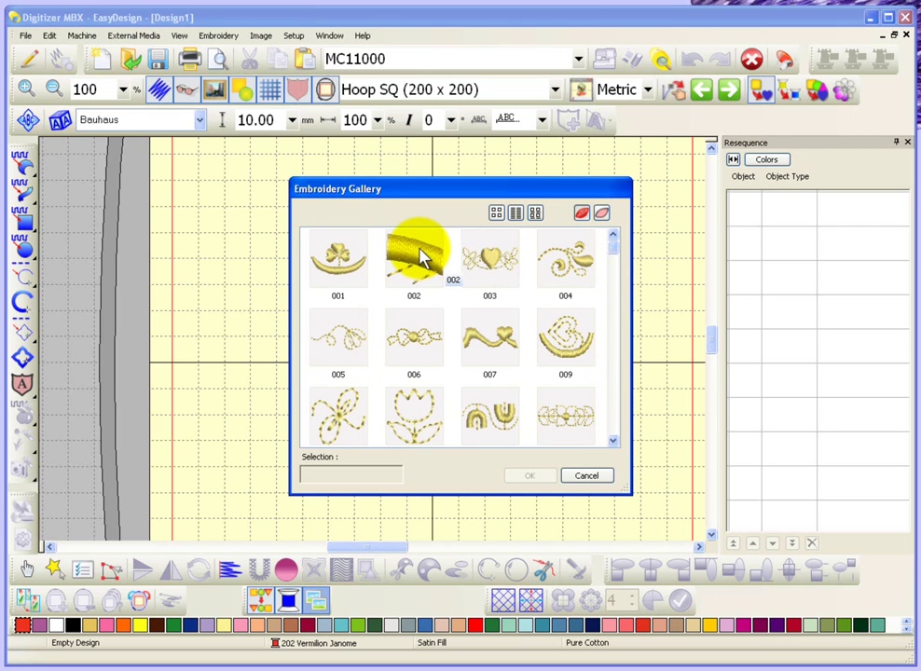
left_click(497, 215)
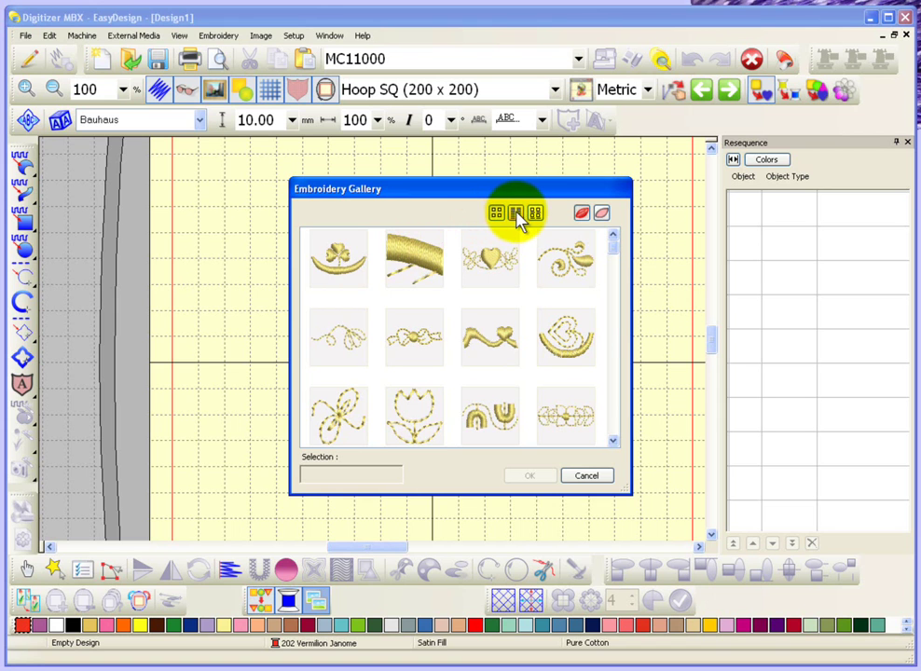
left_click(515, 214)
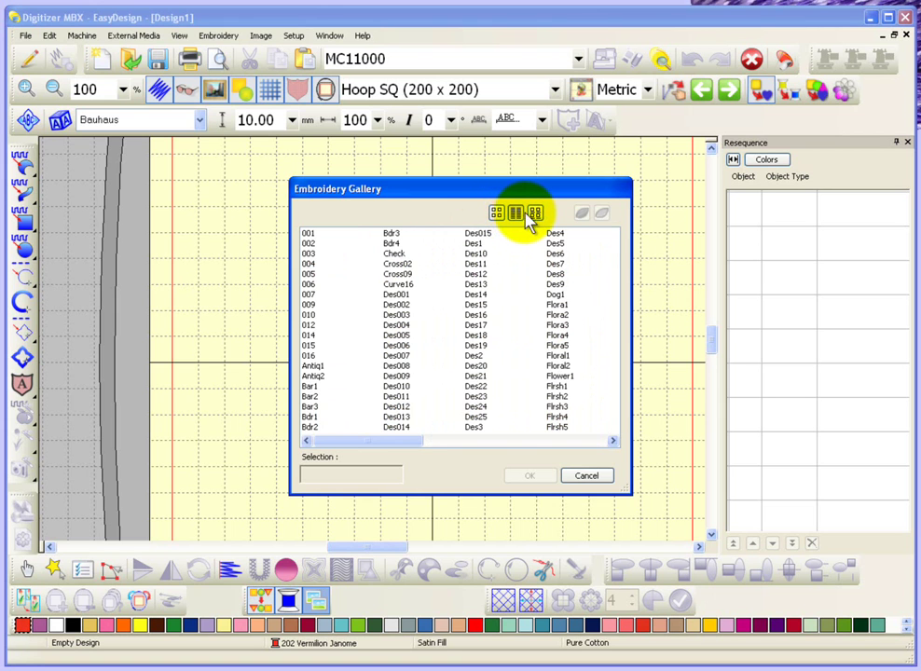
left_click(537, 216)
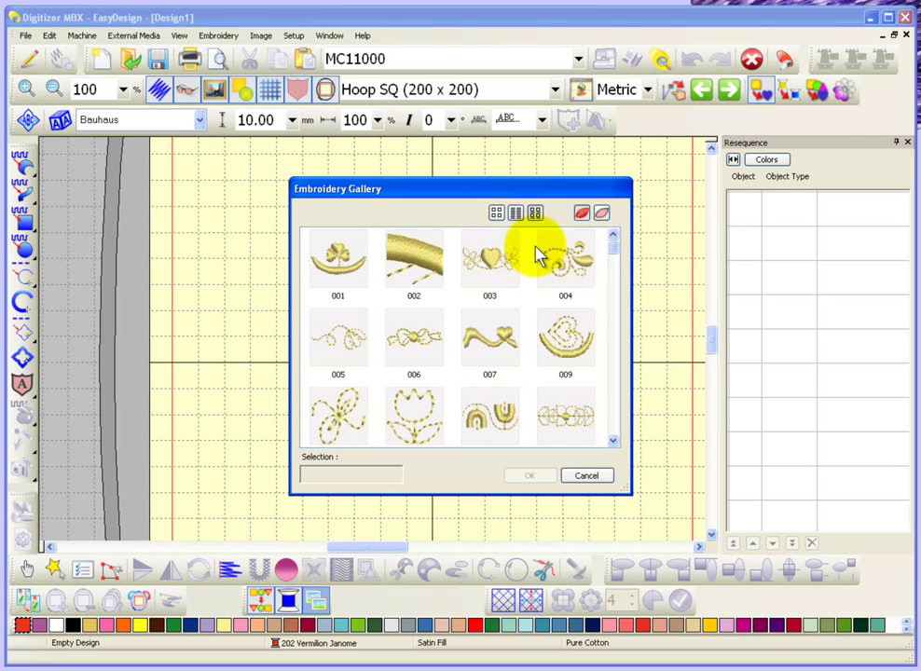
left_click(568, 307)
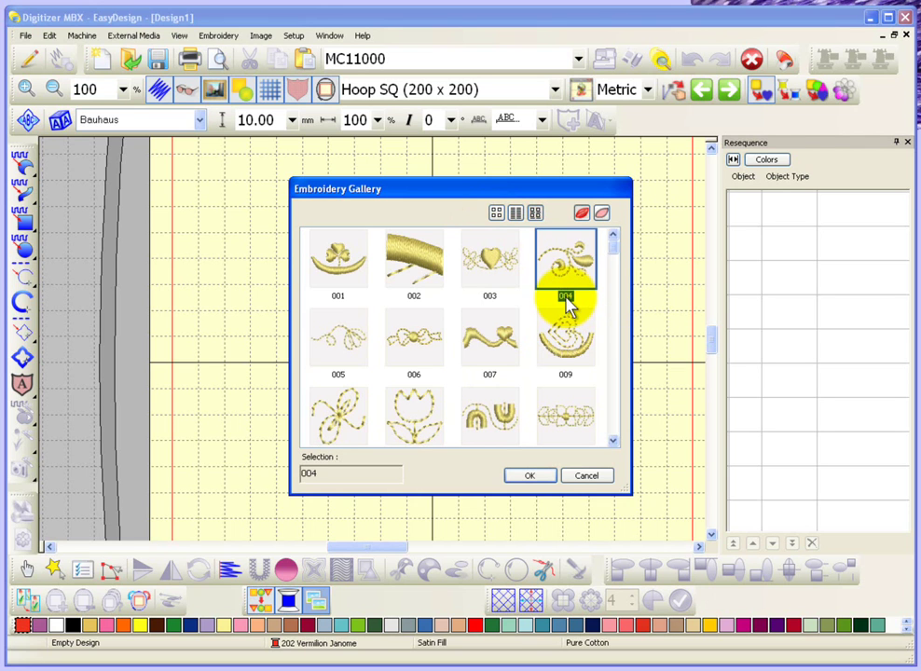
left_click(499, 214)
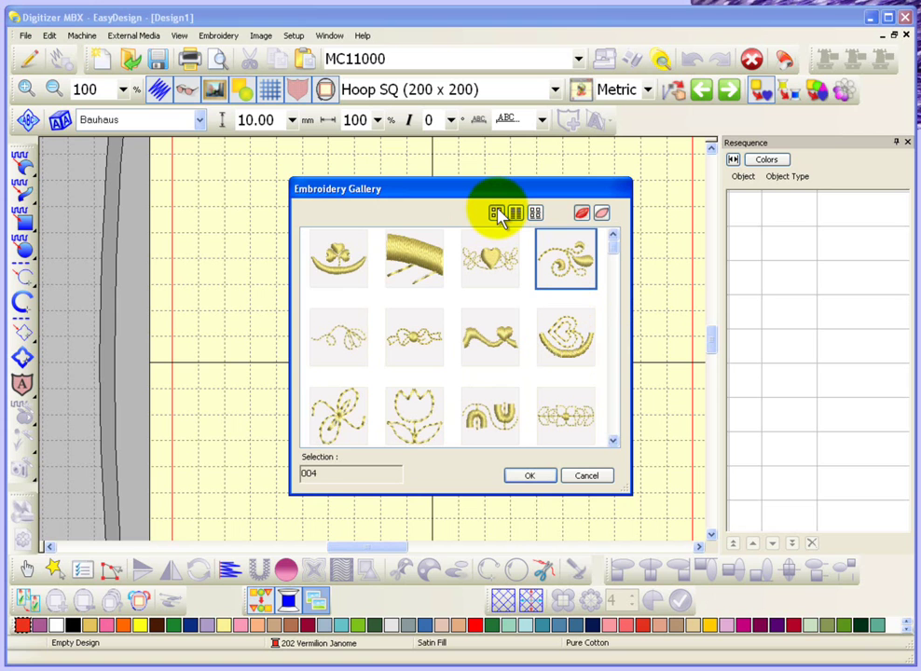
Scroll far down the gallery list and select the Ornam8 scroll design.
left_click(613, 442)
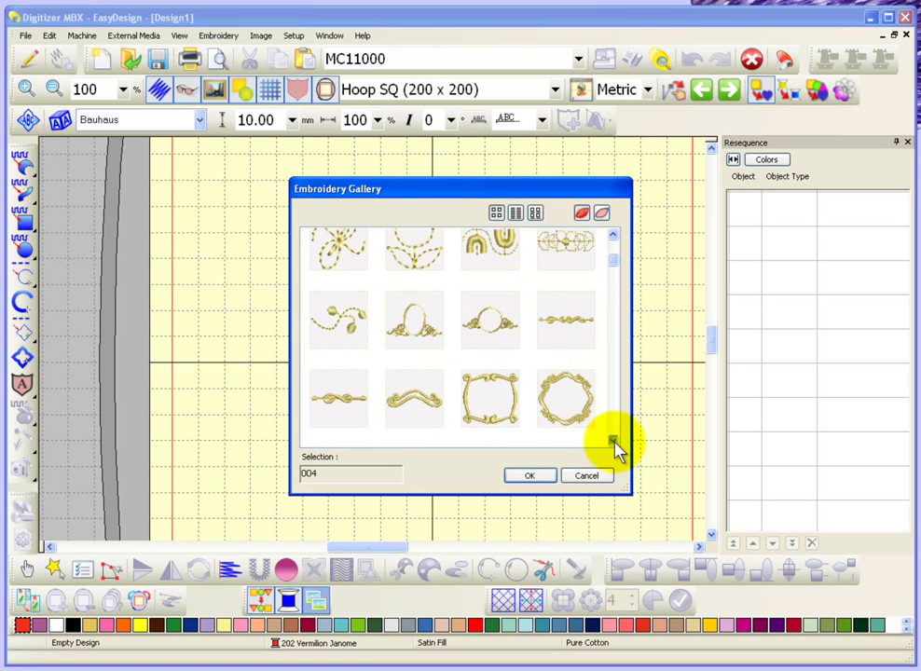
left_click(613, 442)
left_click(613, 441)
left_click(613, 442)
left_click(614, 442)
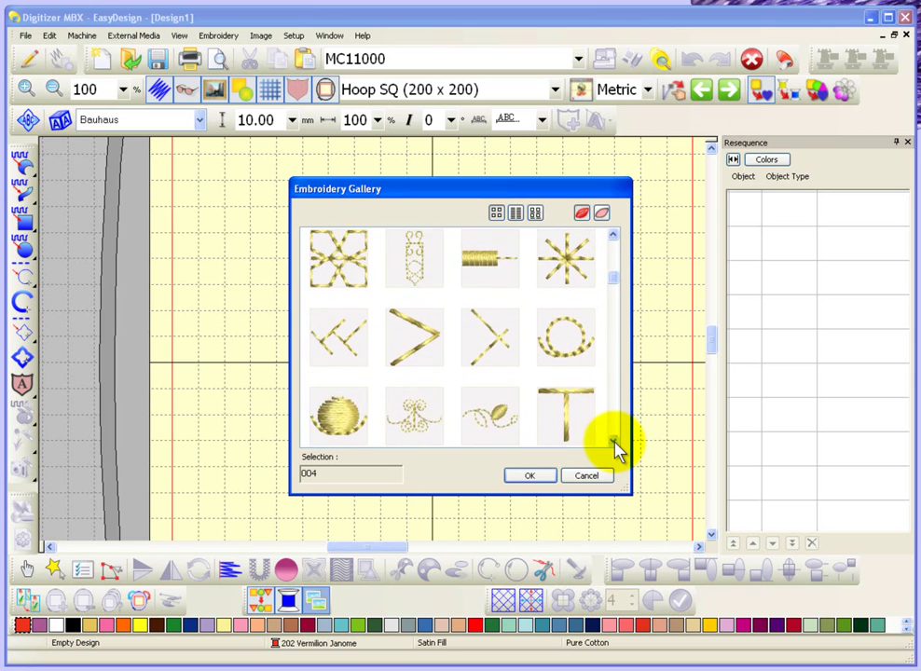
left_click(614, 442)
left_click(614, 441)
left_click(614, 442)
left_click(614, 441)
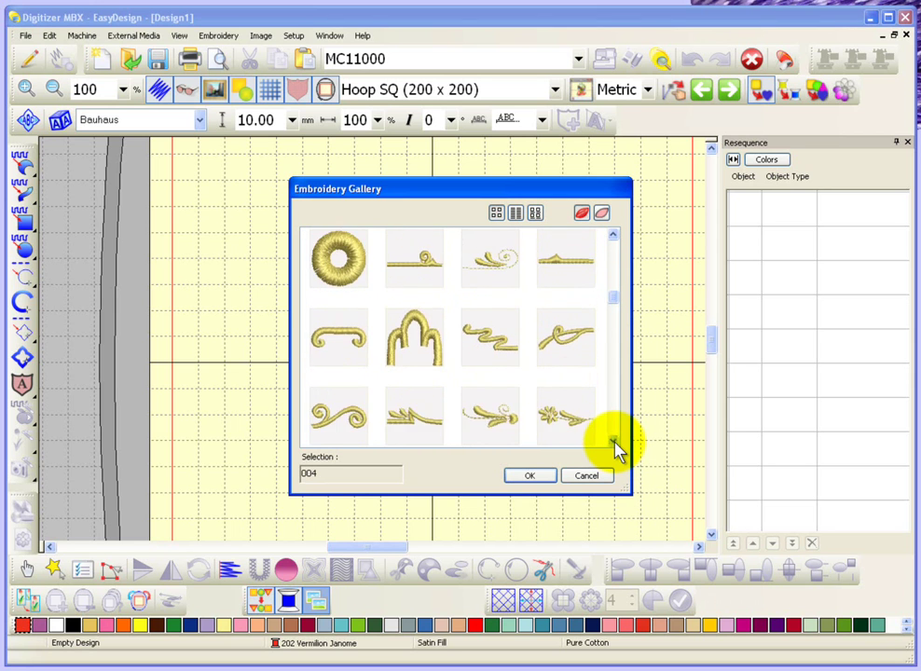
left_click(613, 441)
left_click(613, 442)
left_click(613, 442)
left_click(613, 442)
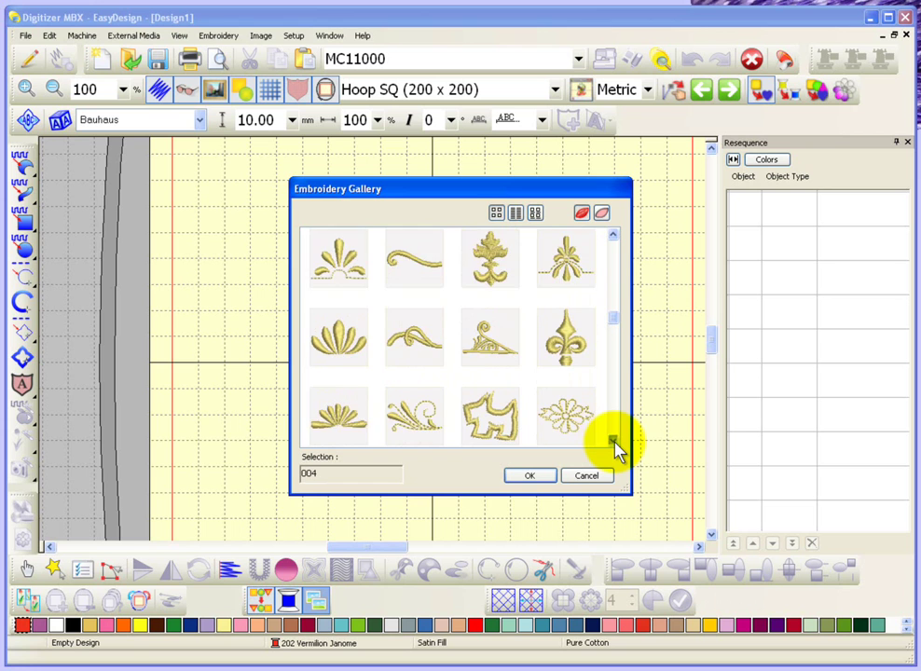
left_click(613, 442)
left_click(614, 442)
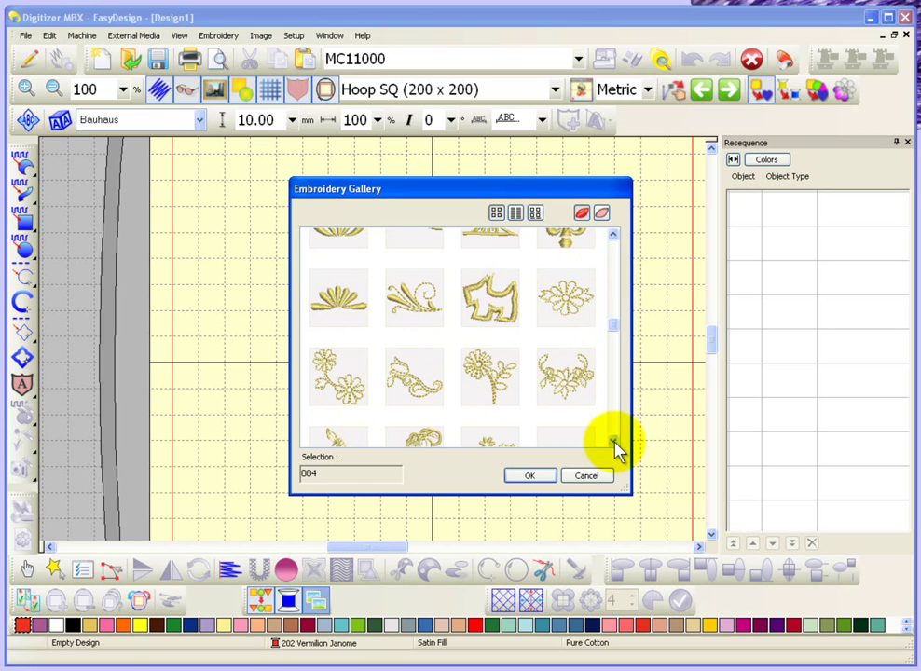
left_click(613, 441)
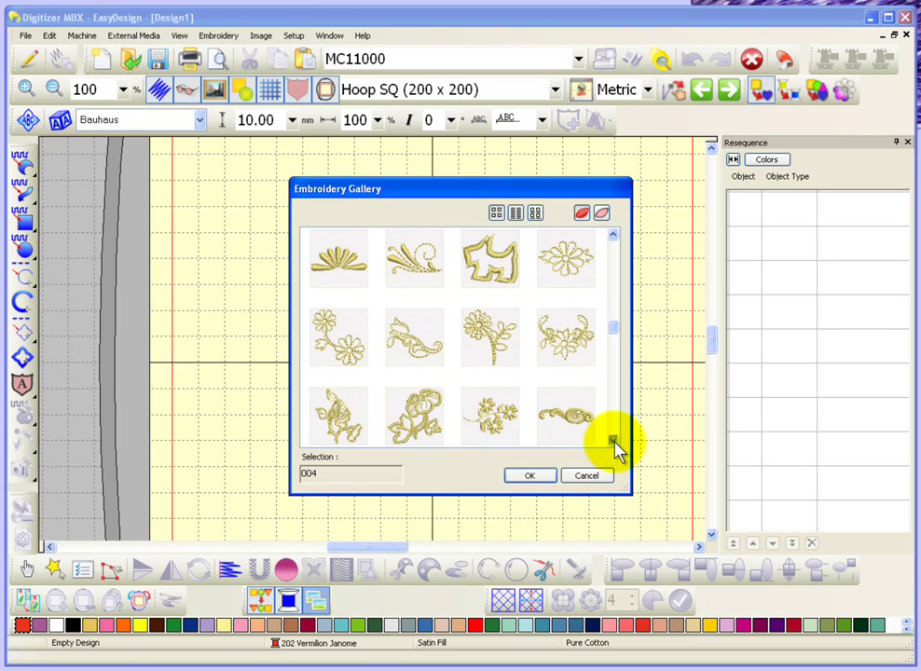
left_click(613, 442)
left_click(613, 442)
left_click(613, 441)
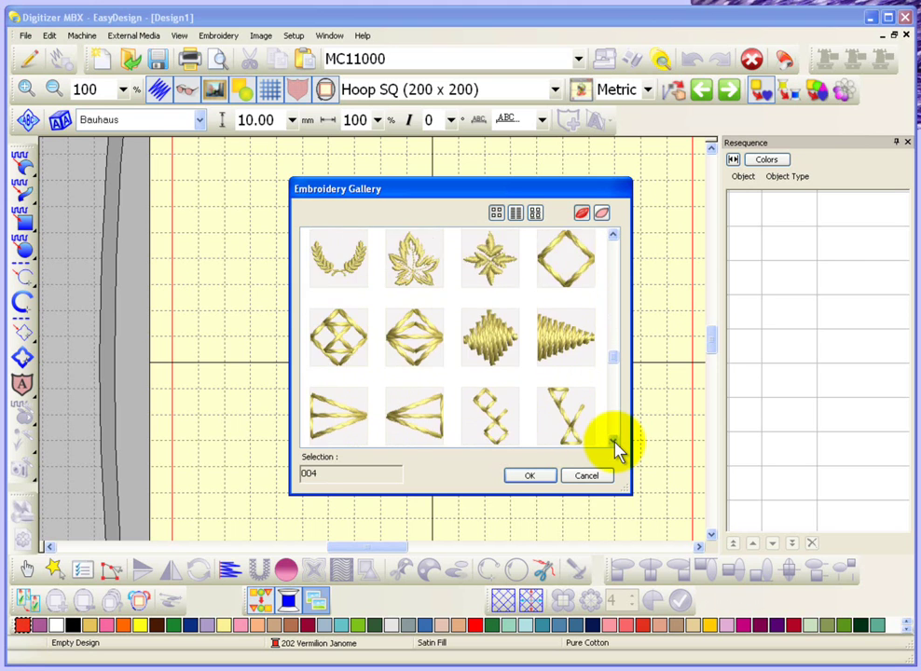
left_click(613, 442)
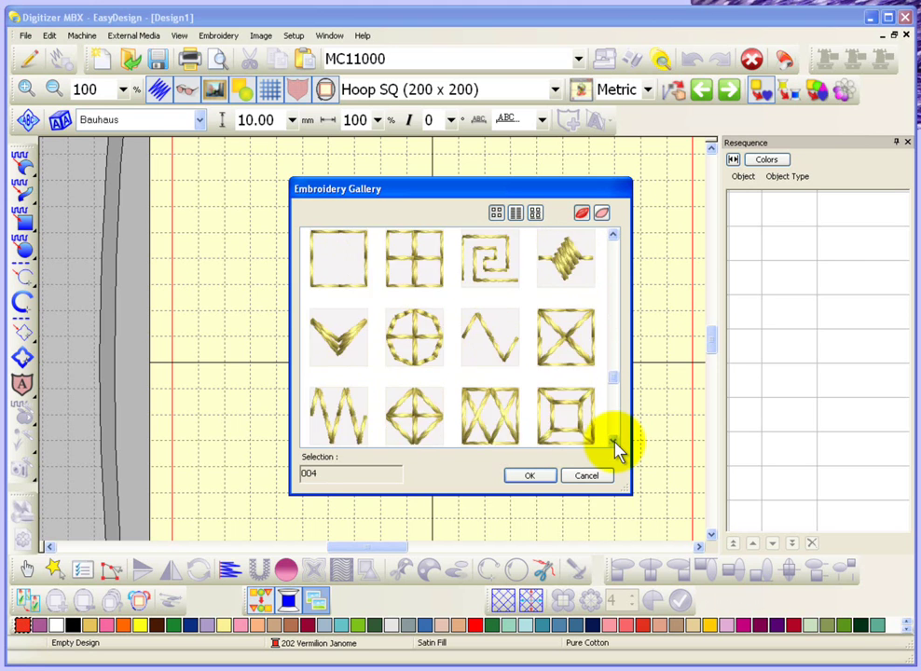
left_click(613, 442)
left_click(613, 442)
left_click(613, 441)
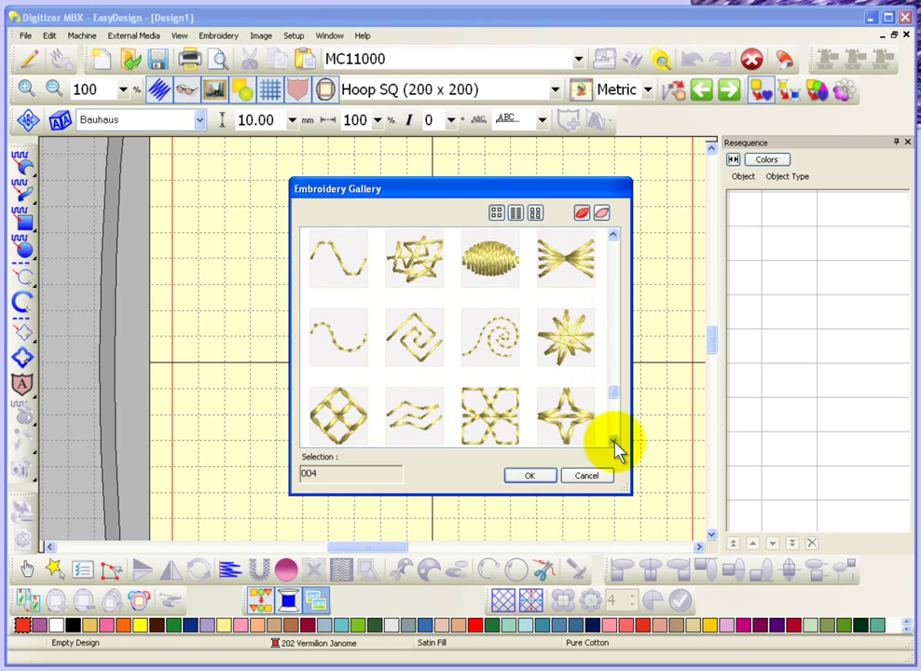
left_click(614, 442)
left_click(614, 442)
left_click(614, 442)
left_click(613, 441)
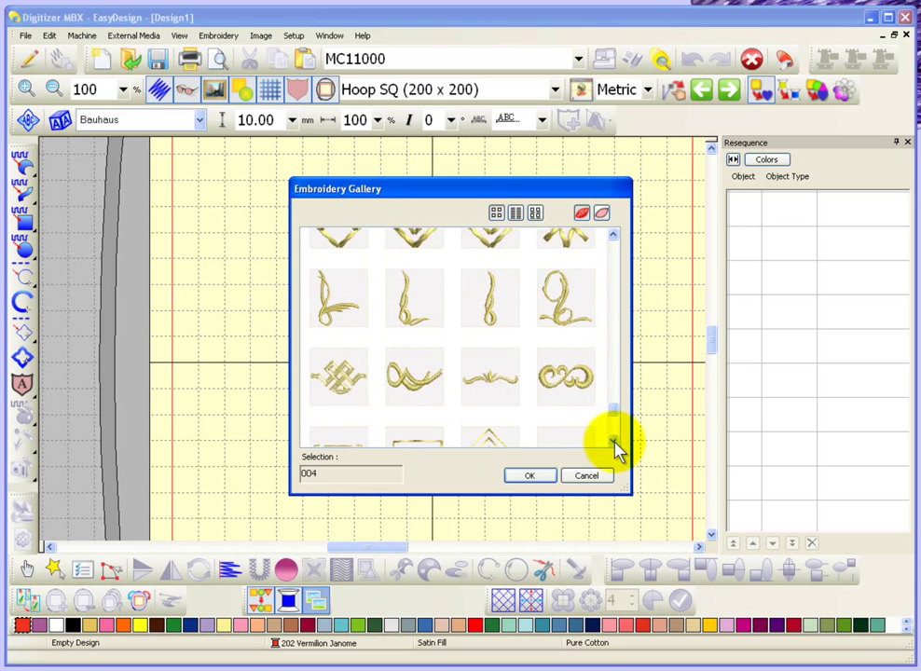
left_click(614, 442)
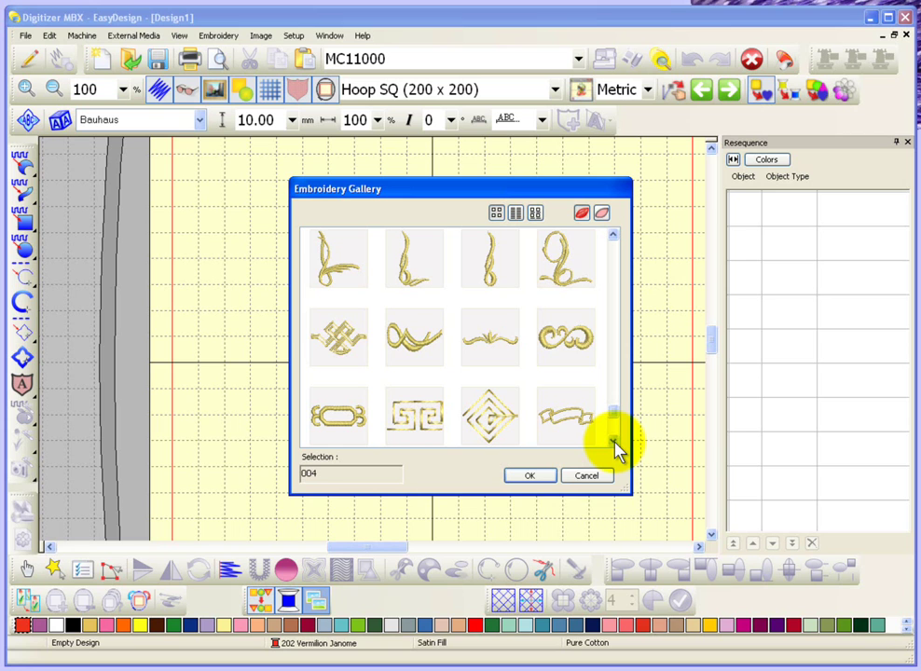
left_click(572, 341)
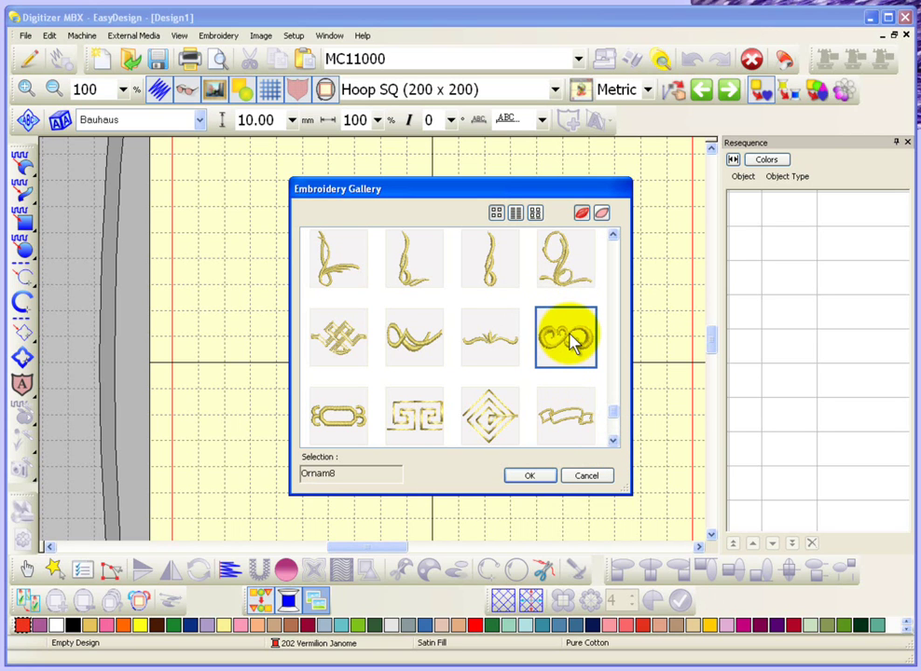
Confirm Ornam8 and stamp the first scroll in the hoop's upper left at an angle.
left_click(530, 477)
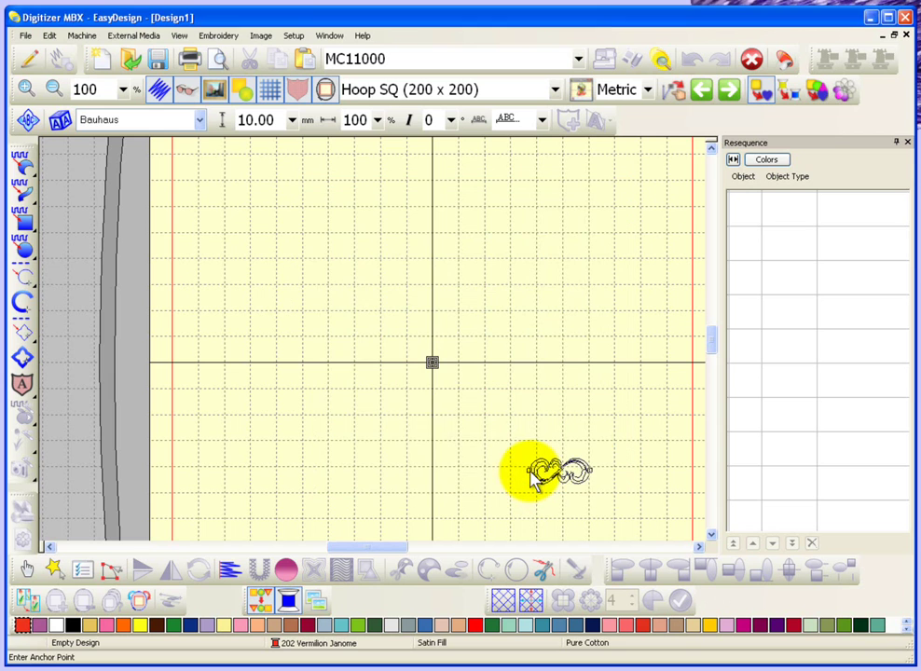
left_click(274, 248)
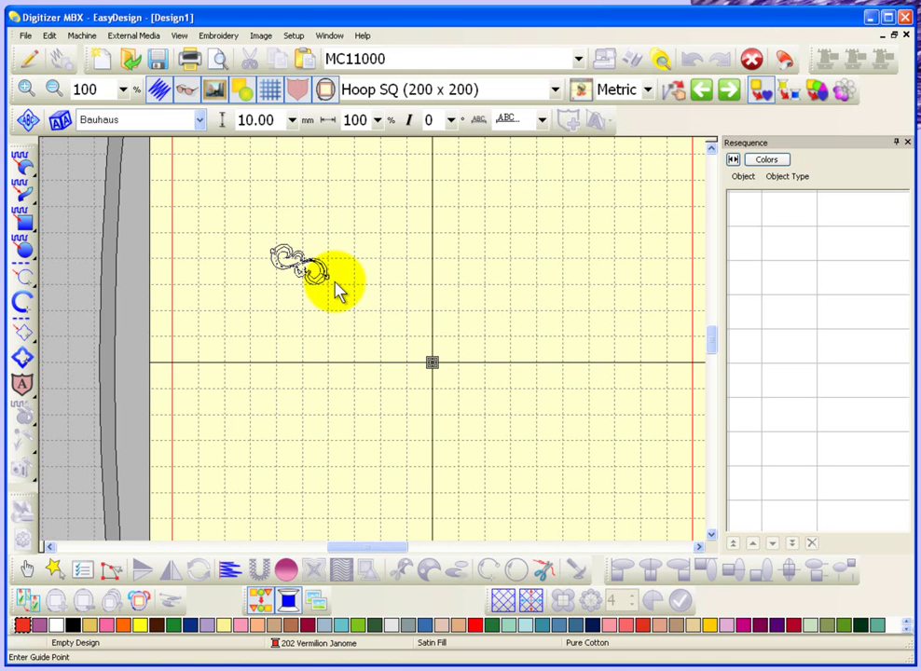
left_click(334, 282)
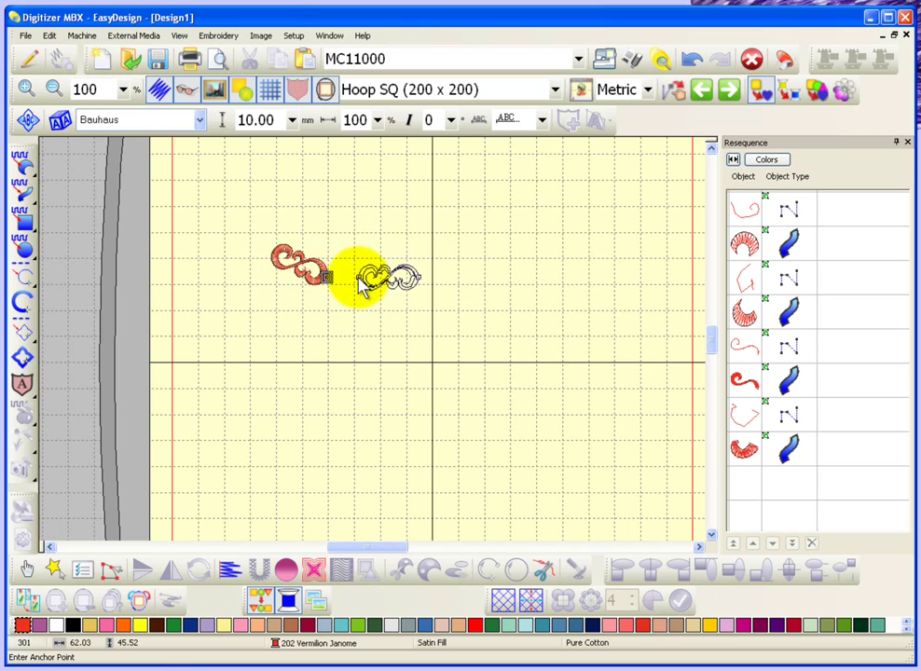
Chain four more rotated Ornam8 scrolls end to end into a curved garland, then stop stamping.
left_click(342, 292)
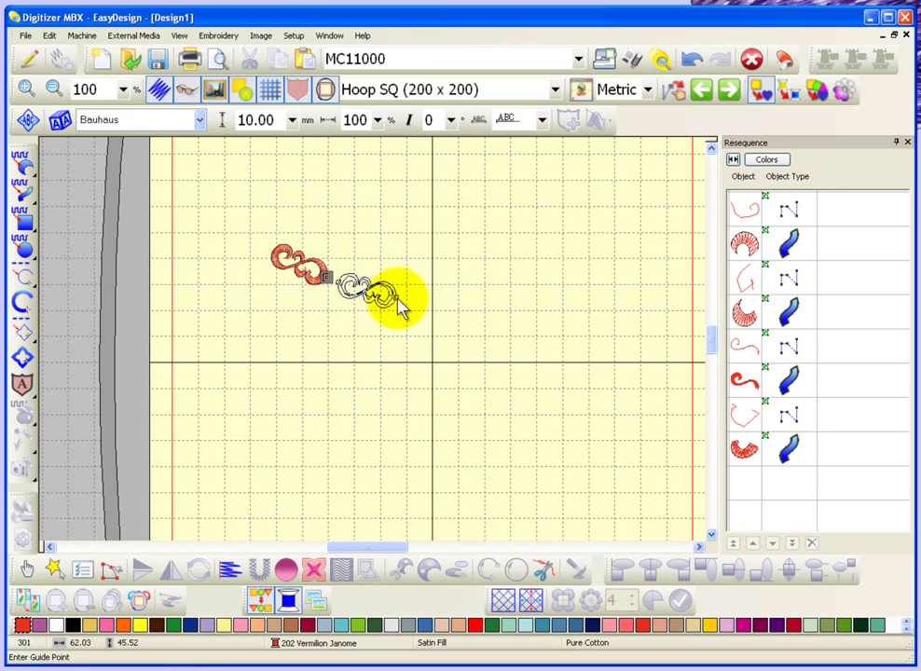
left_click(401, 306)
left_click(413, 304)
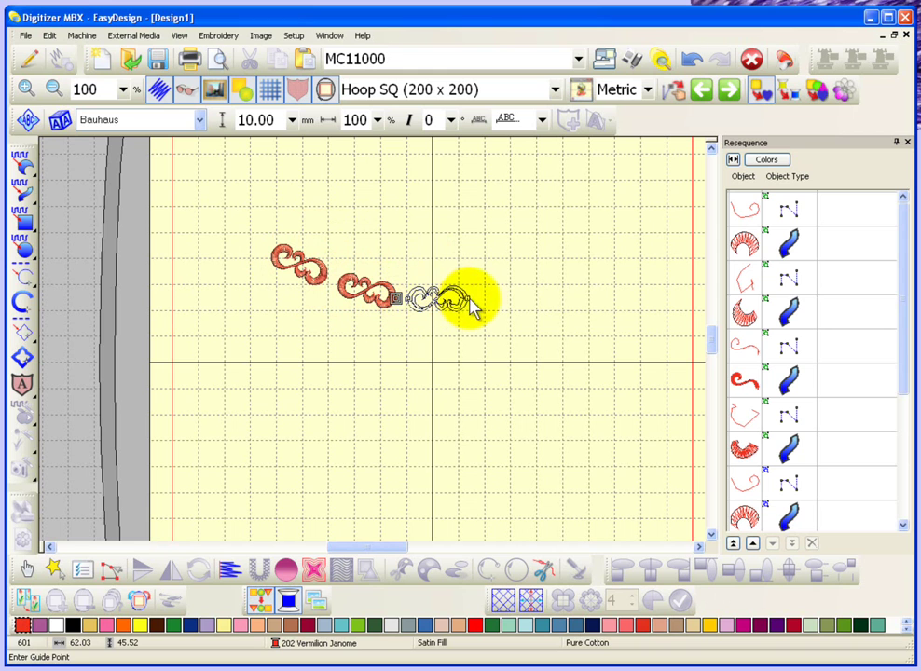
left_click(471, 305)
left_click(480, 304)
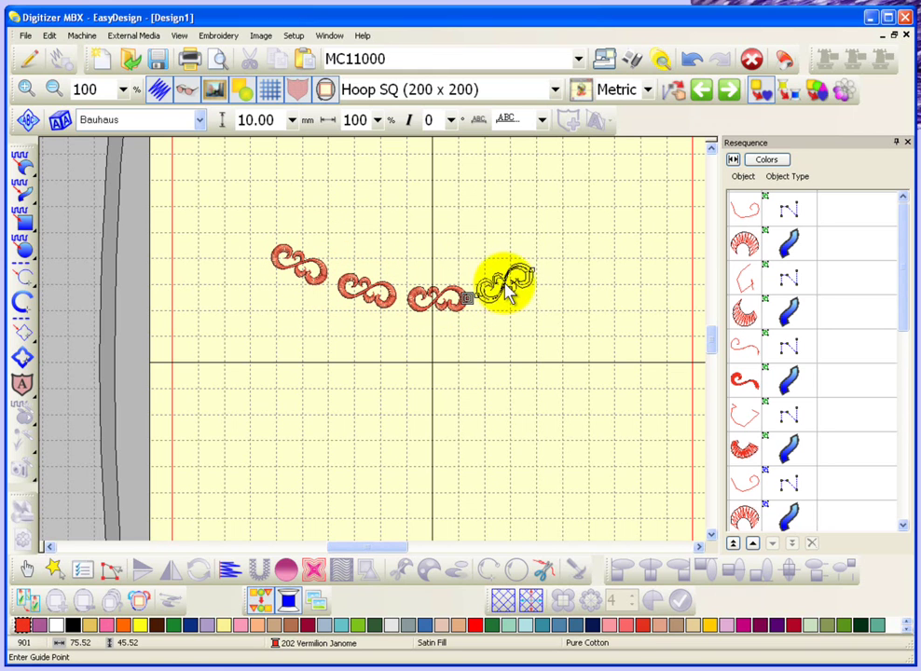
left_click(541, 289)
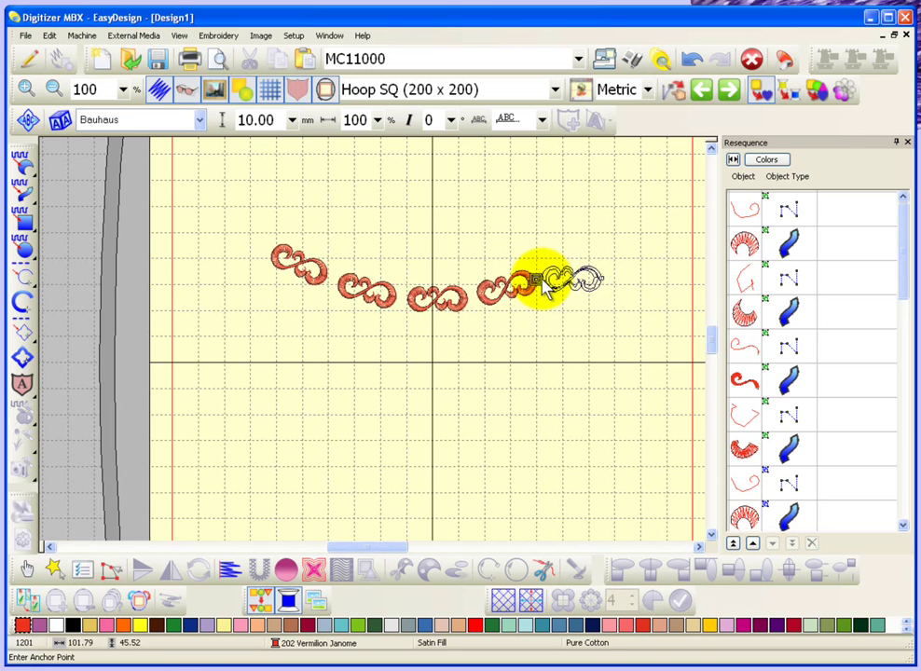
left_click(545, 285)
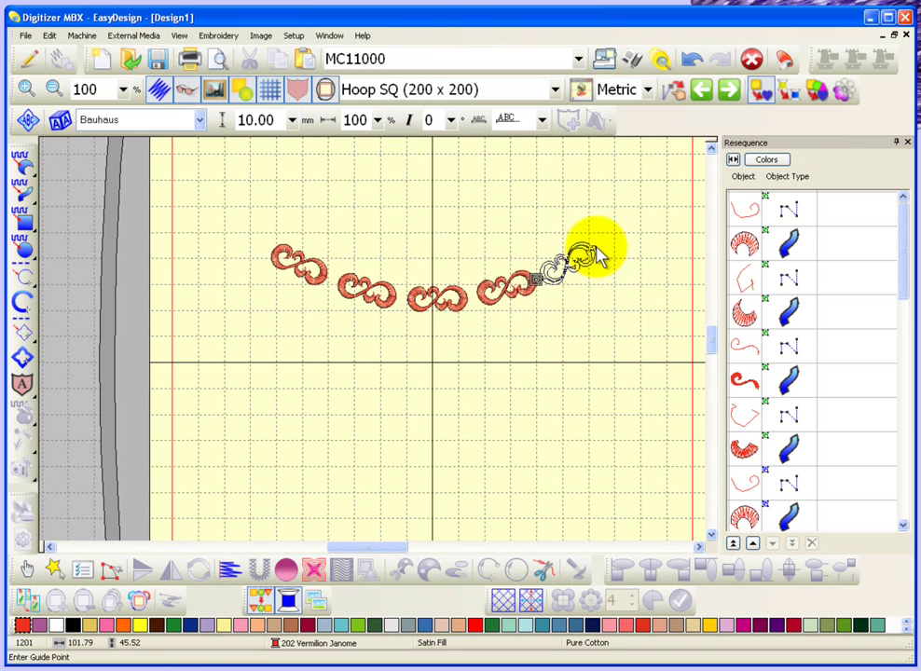
left_click(595, 250)
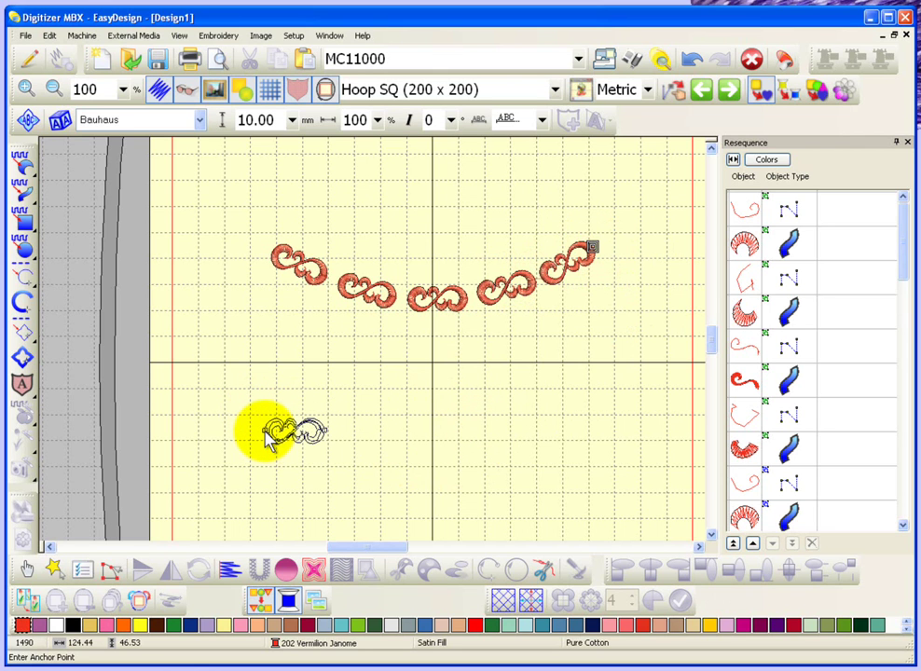
key("Escape")
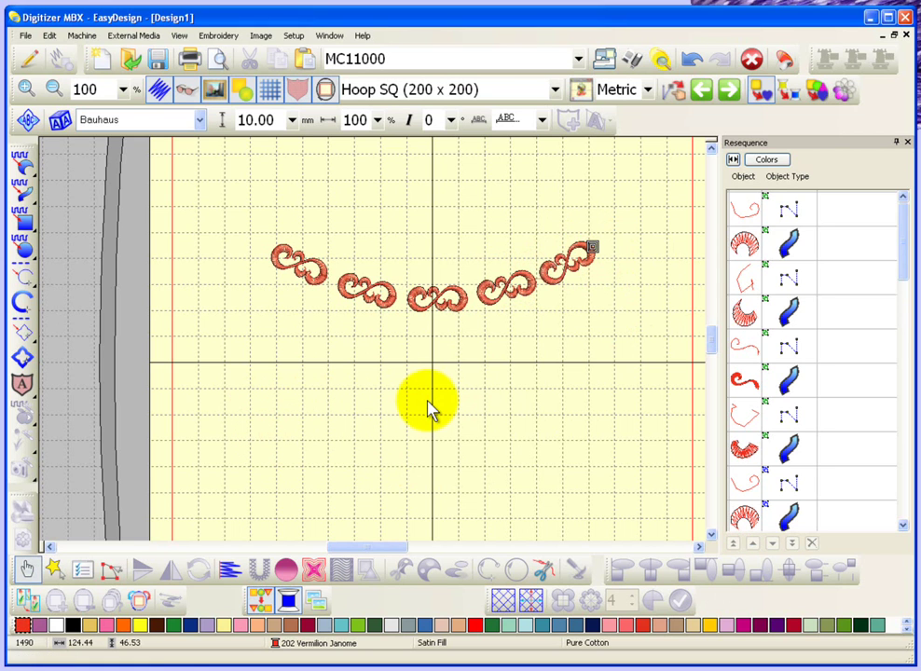
Reopen the Embroidery Gallery, scroll down, and select the Dog1 design.
left_click(315, 601)
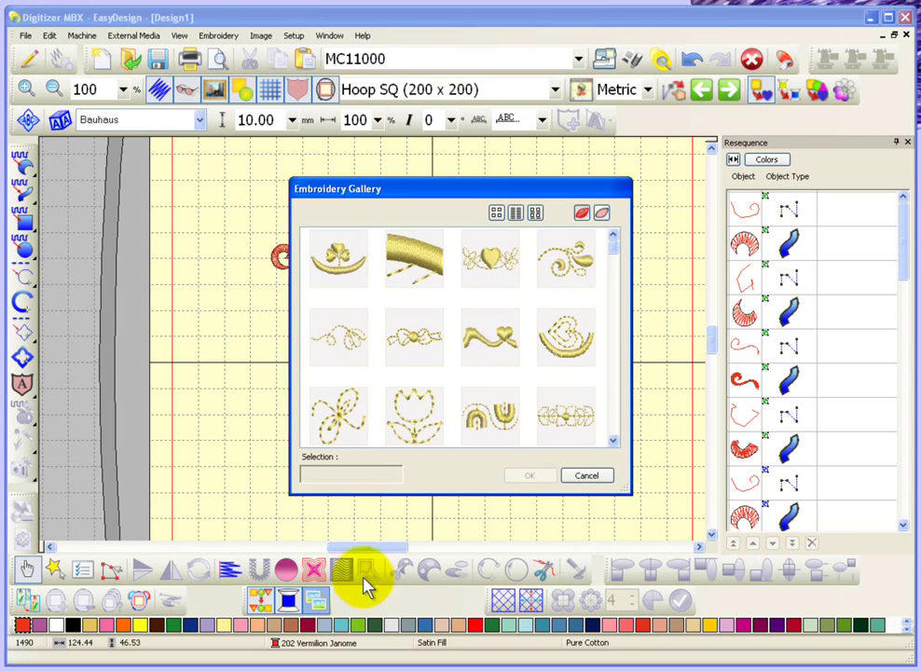
scroll(618, 422, "down", 1)
scroll(620, 425, "down", 3)
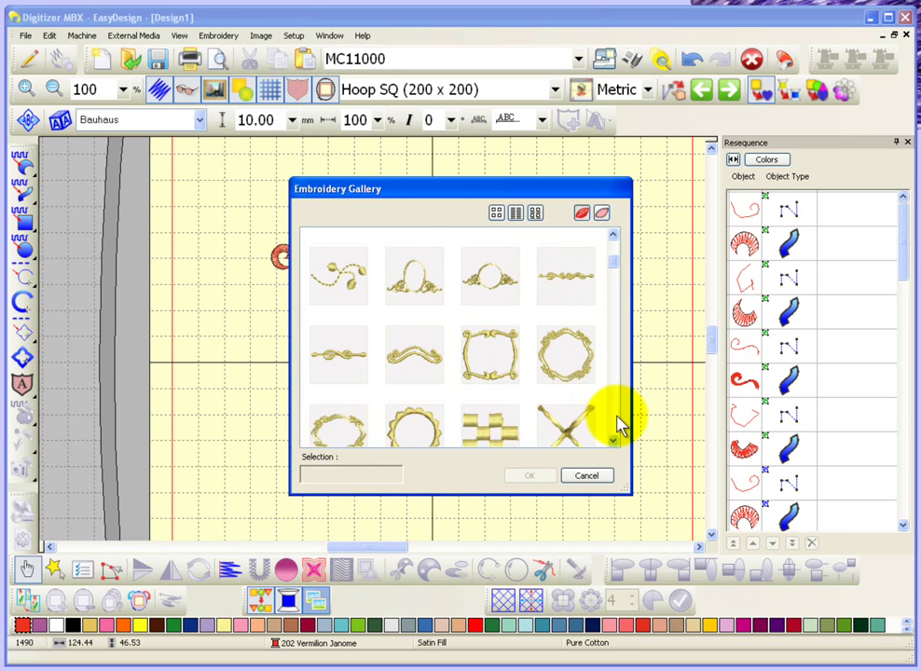
scroll(620, 424, "down", 6)
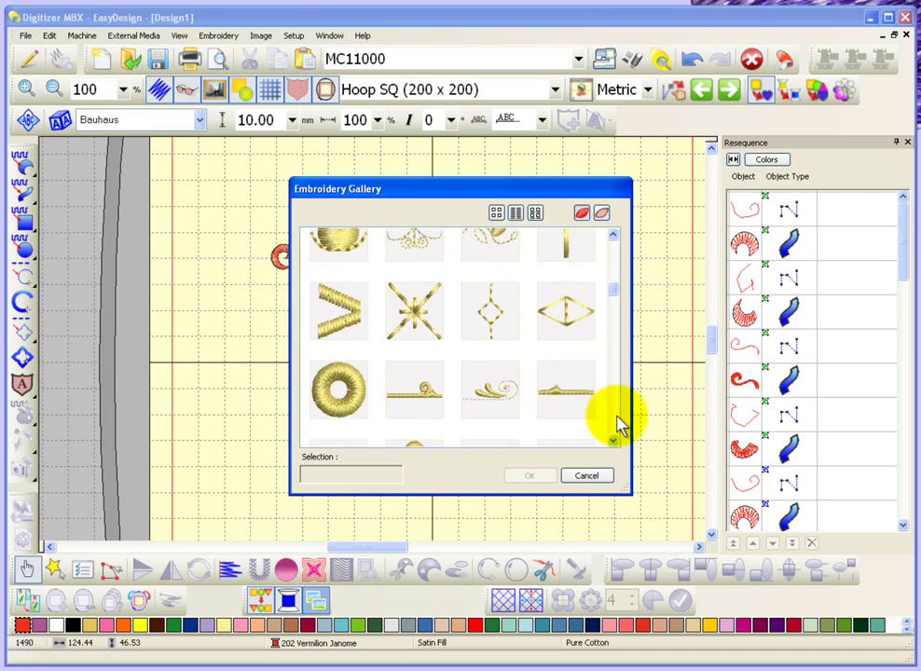
scroll(620, 424, "down", 5)
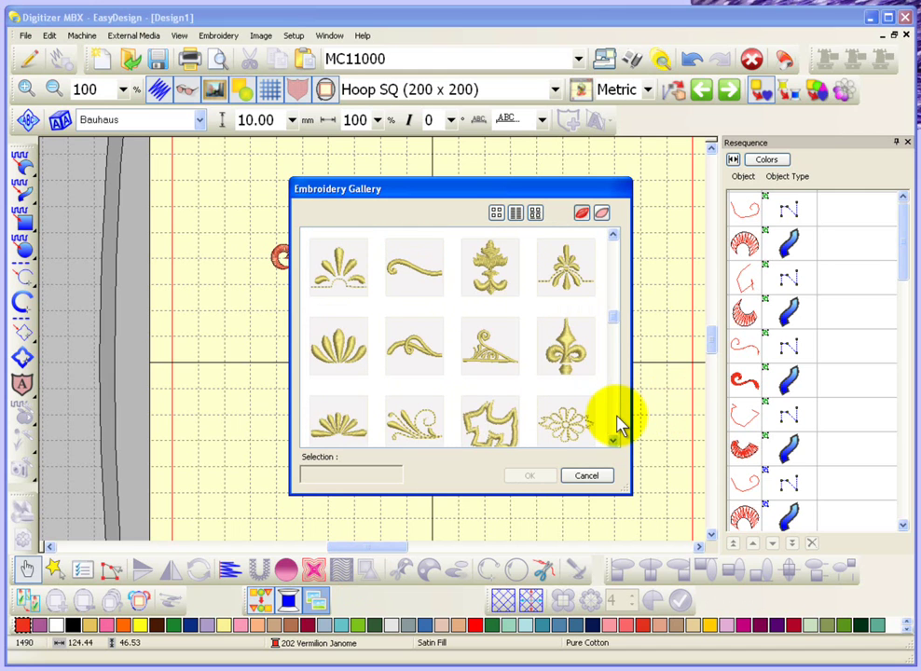
left_click(490, 425)
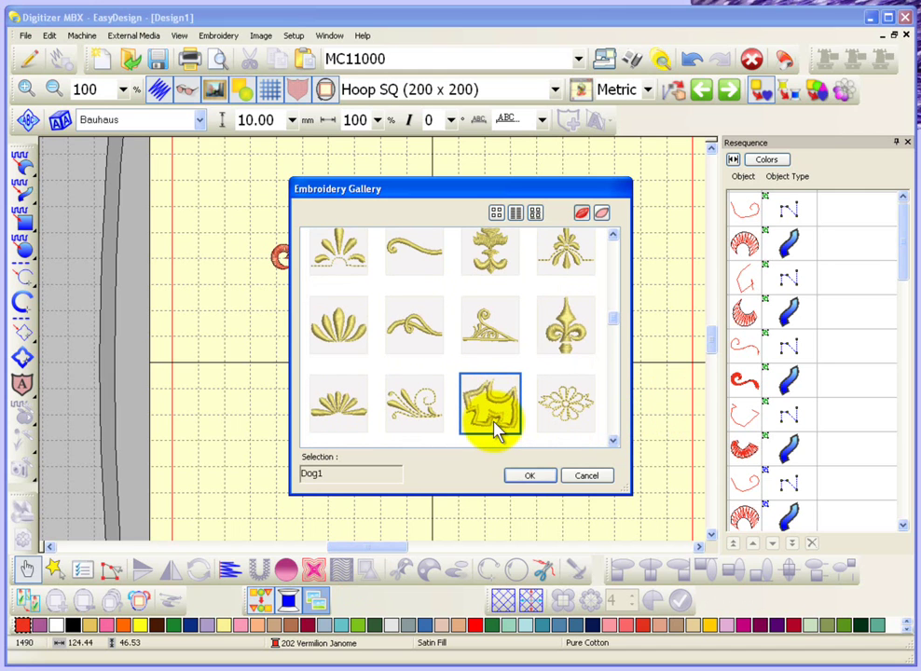
Confirm Dog1 and stamp five dogs at varied angles below the centre line, then stop stamping.
left_click(531, 478)
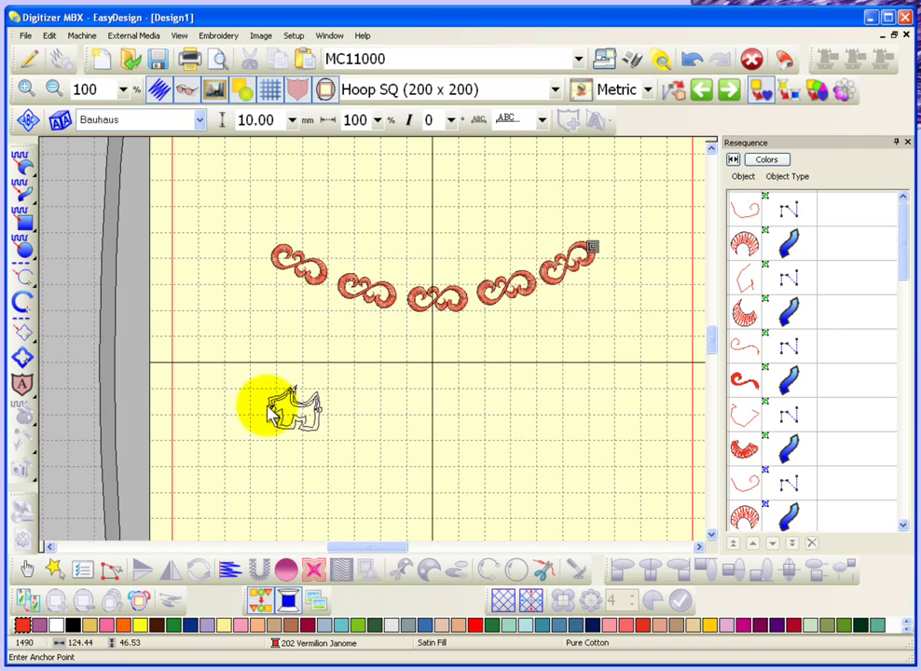
left_click(264, 409)
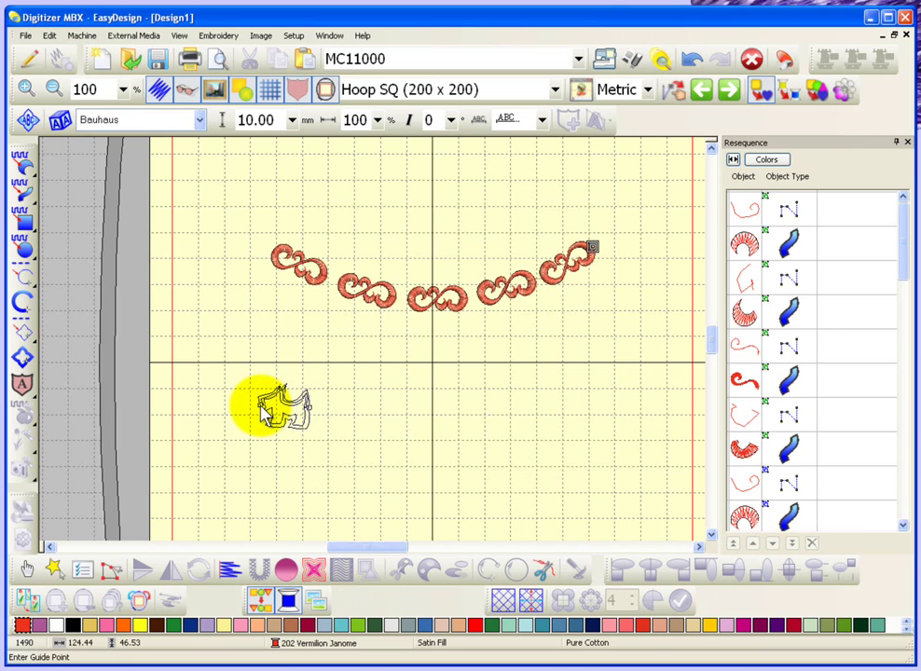
left_click(330, 384)
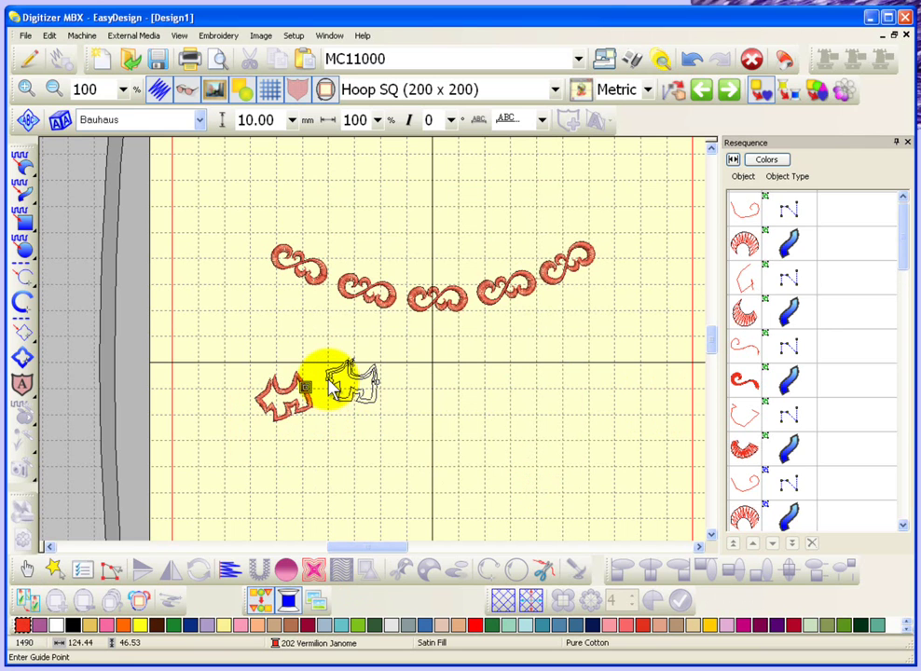
left_click(330, 384)
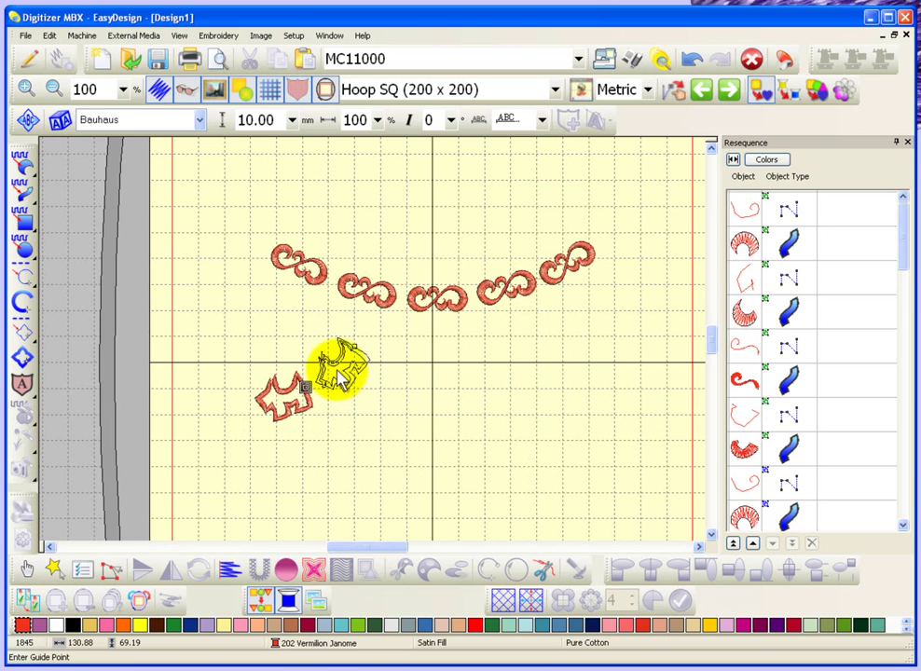
left_click(368, 380)
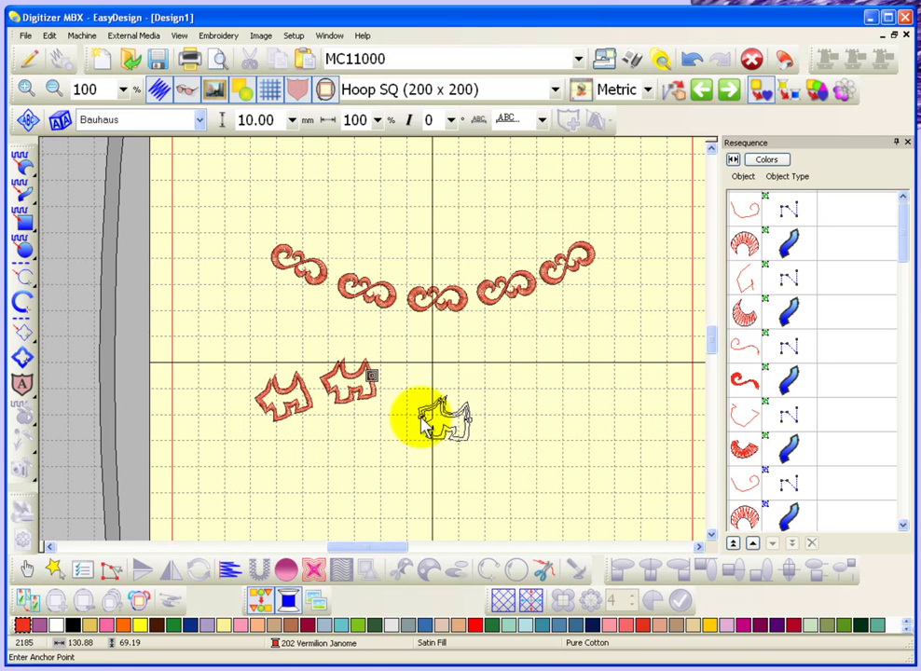
left_click(410, 381)
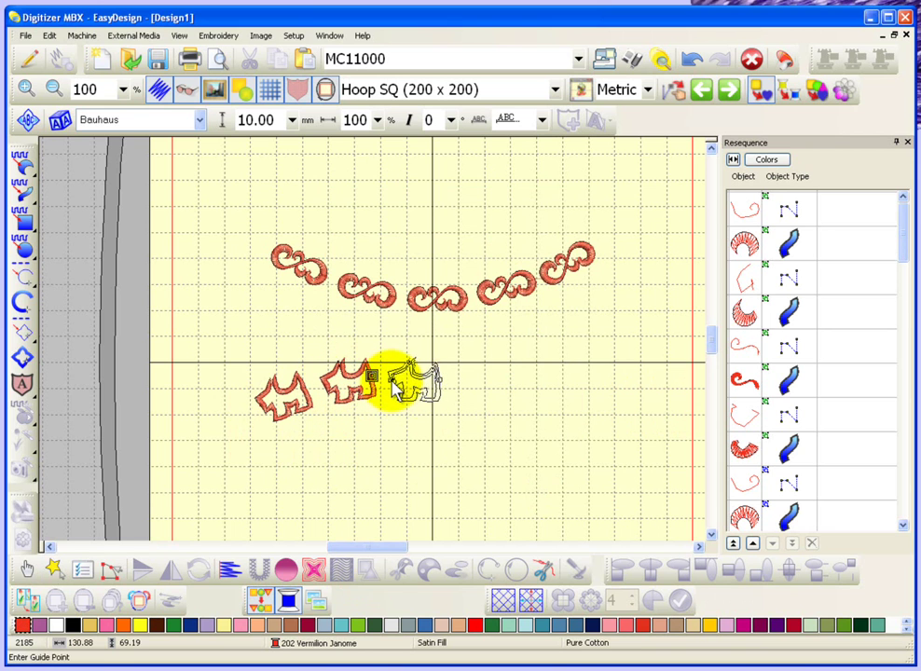
left_click(450, 390)
left_click(477, 420)
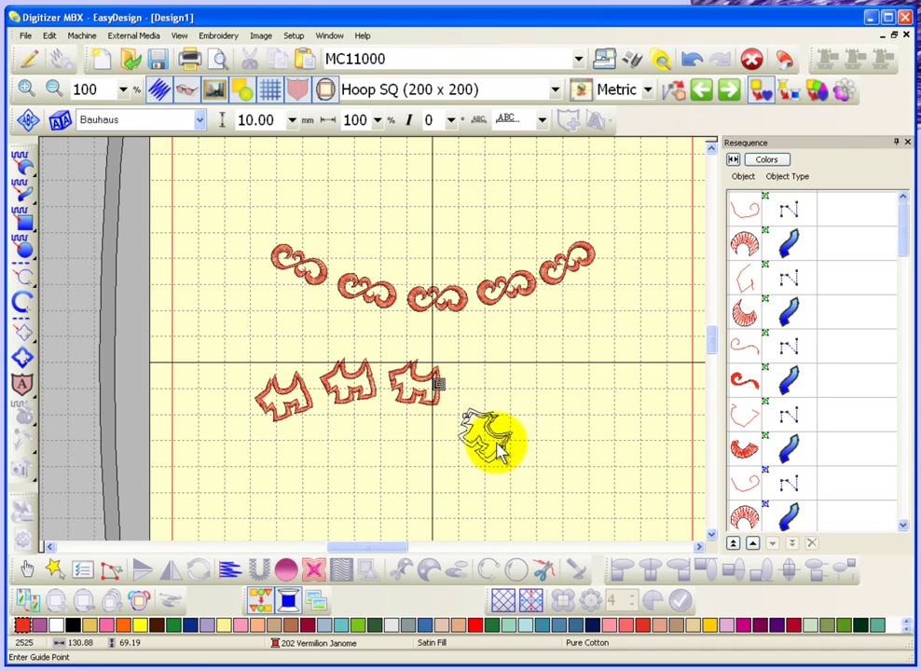
left_click(536, 446)
left_click(585, 393)
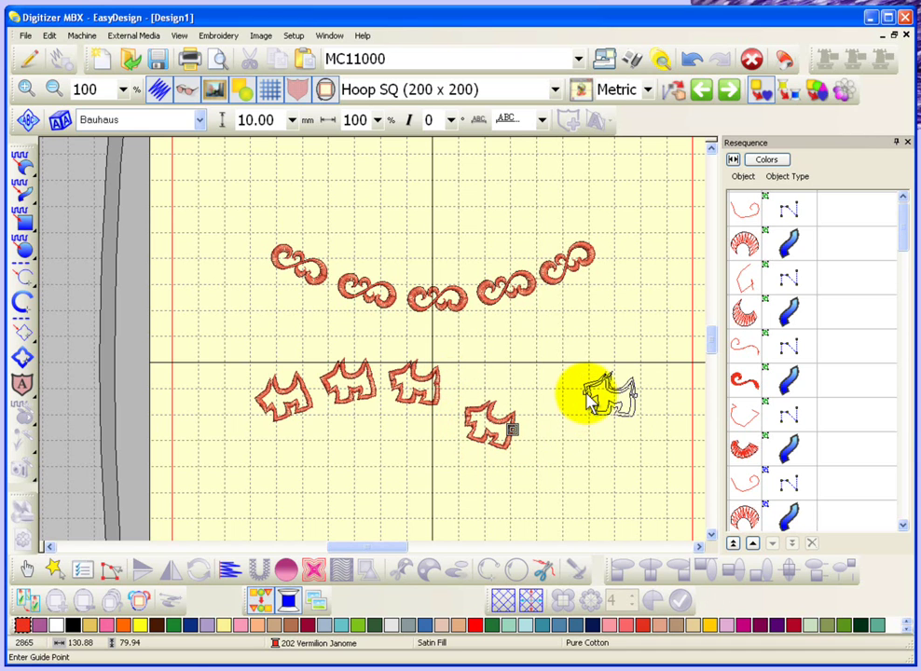
left_click(632, 392)
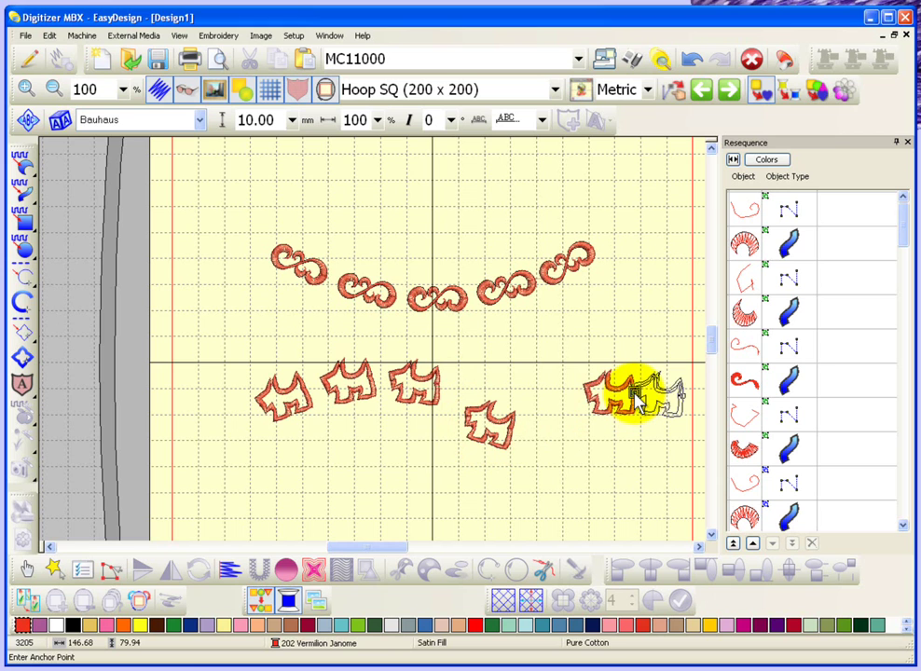
key("Escape")
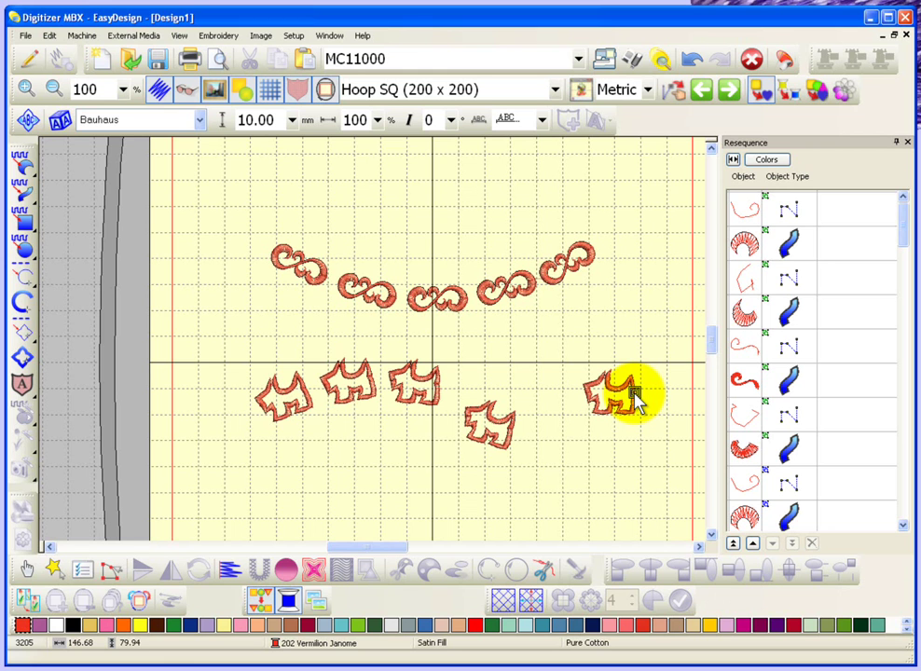
Choose the heart-with-leaves design and stamp three hearts left, centre and right above the scrolls.
left_click(317, 603)
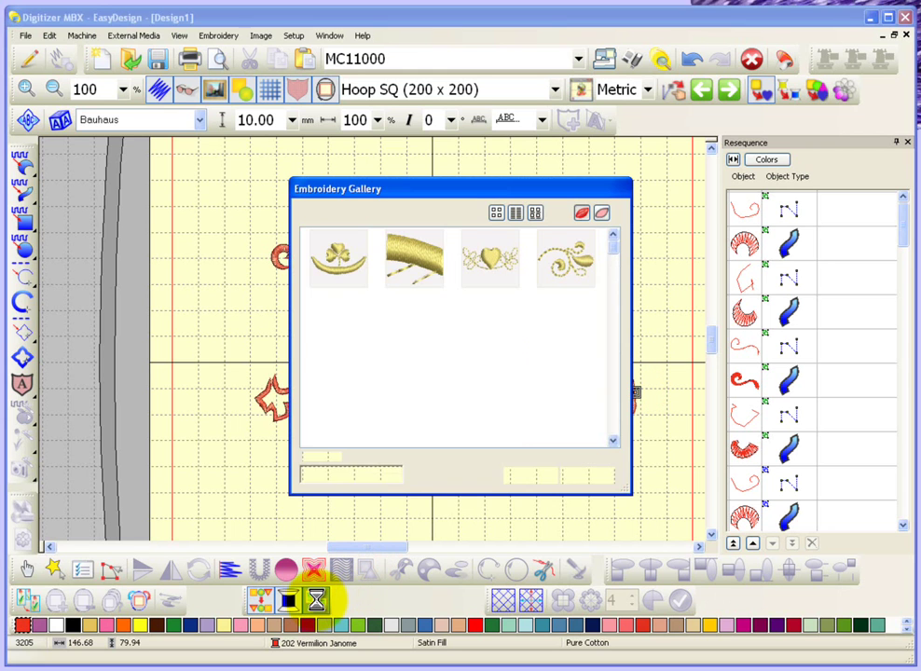
left_click(480, 271)
left_click(530, 476)
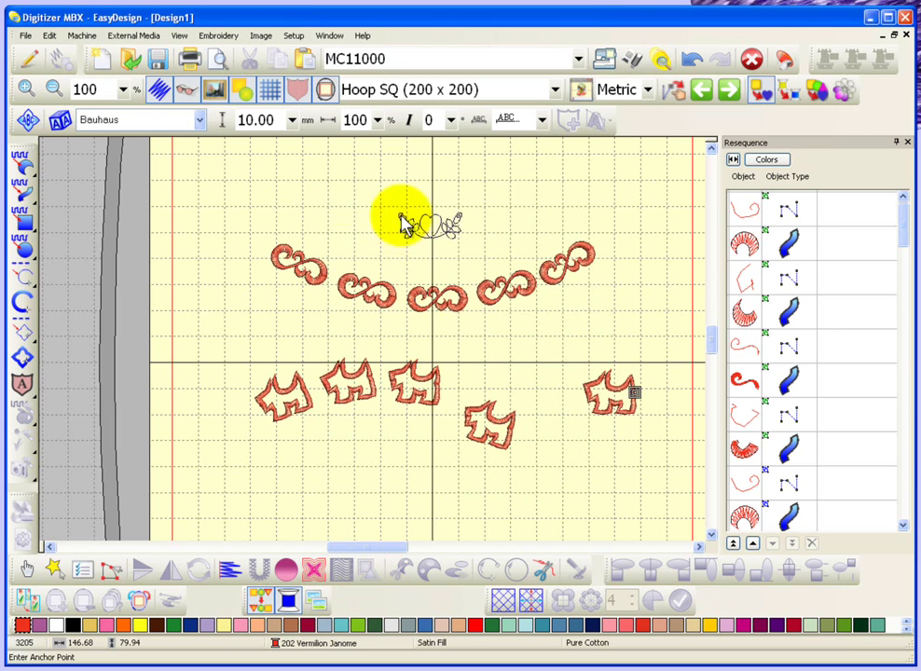
left_click(304, 192)
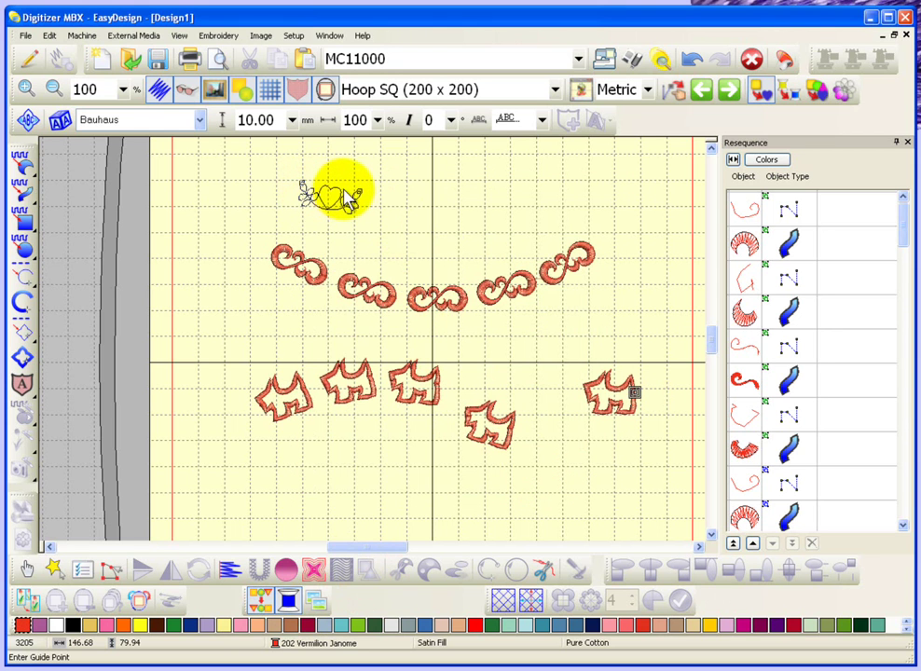
left_click(350, 196)
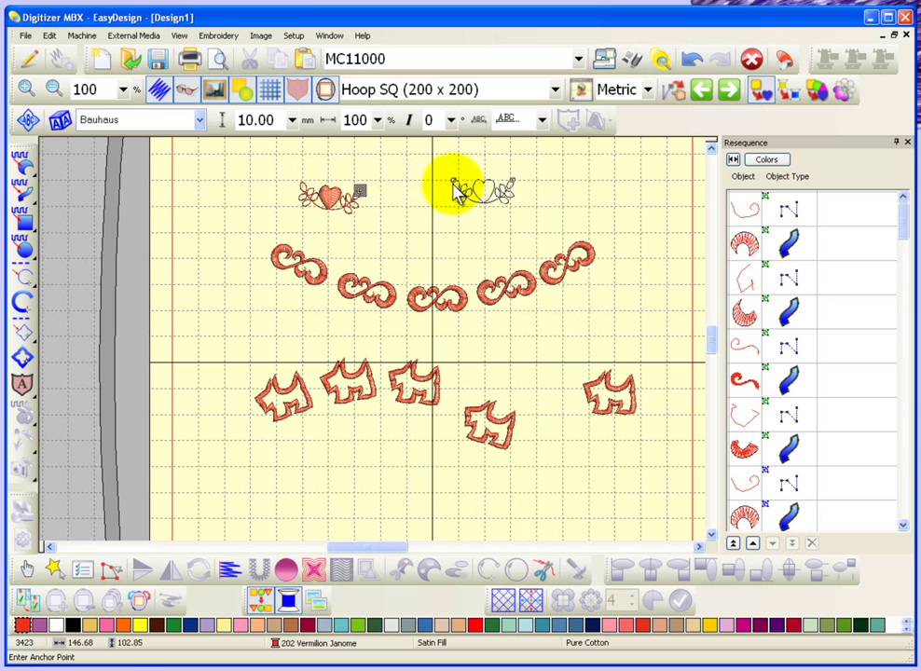
left_click(450, 200)
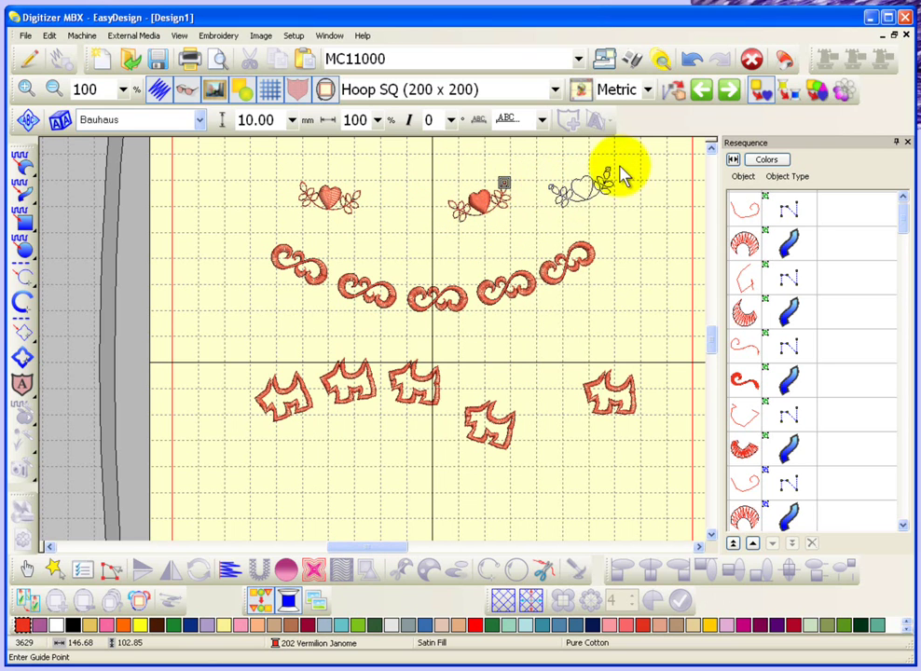
left_click(622, 175)
End heart stamping, zoom into the top-left heart, and select that whole motif.
key("Escape")
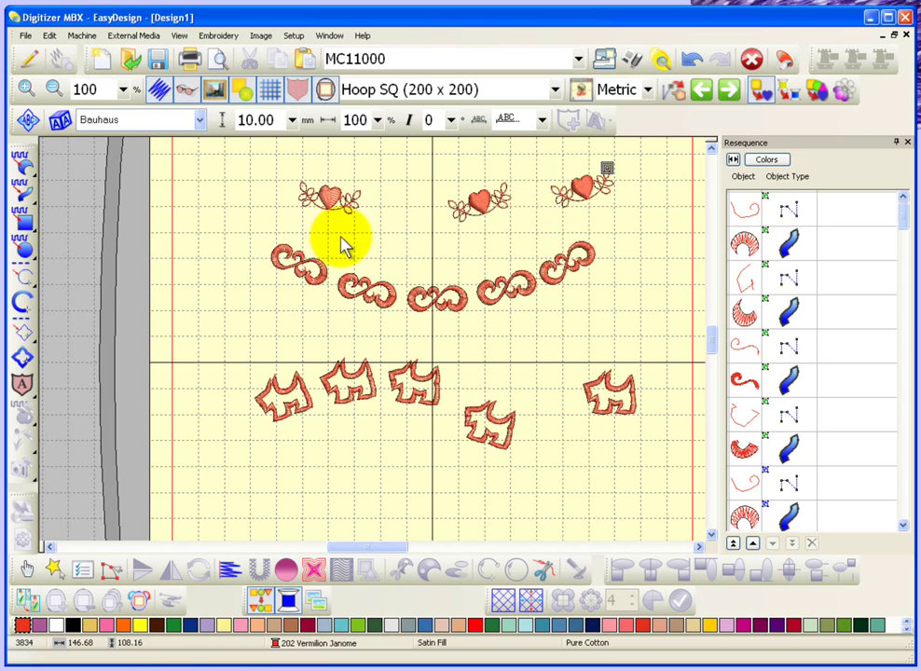
key("z")
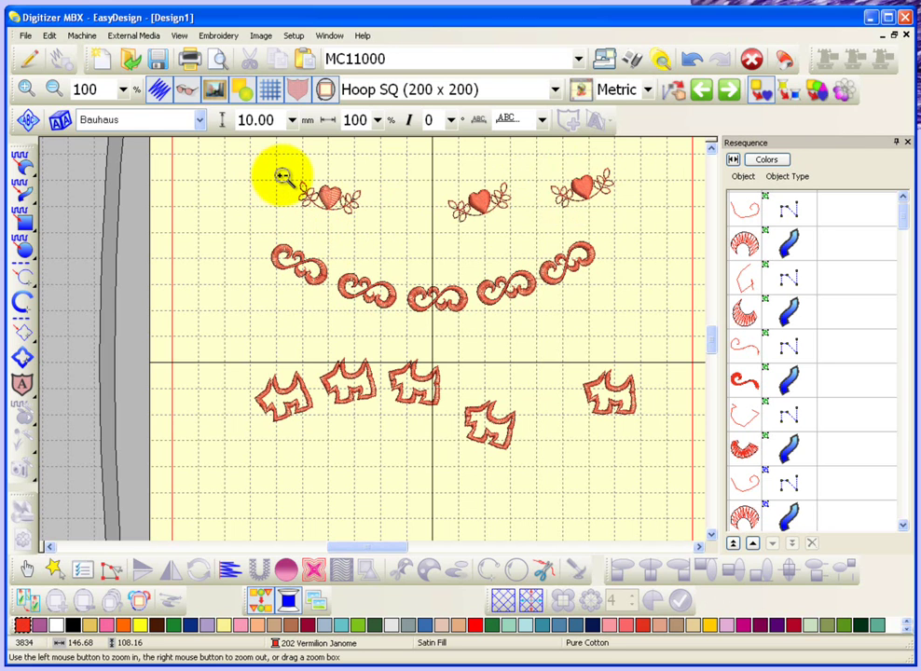
left_click_drag(282, 178, 391, 232)
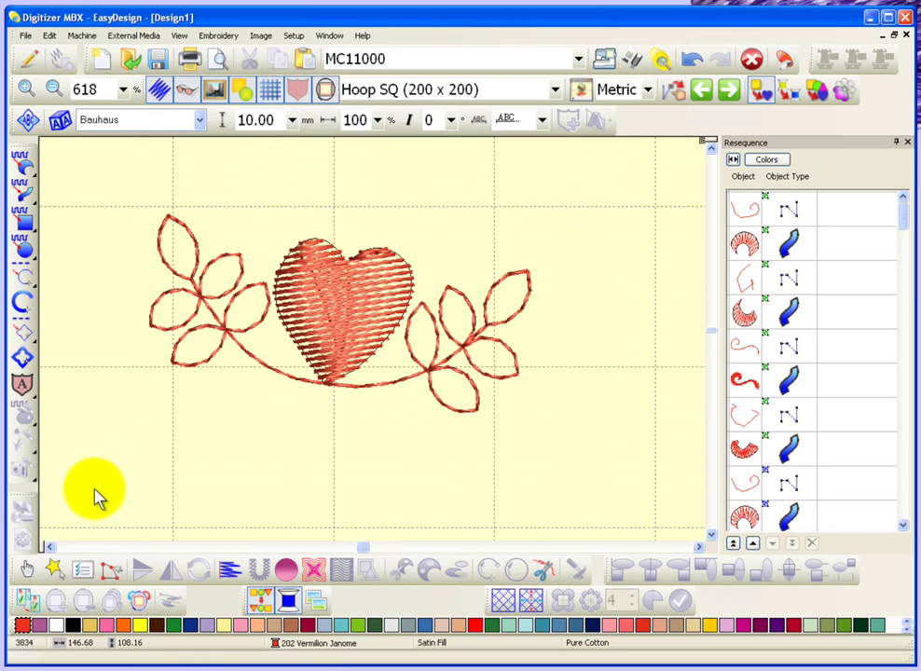
left_click(28, 571)
left_click(328, 323)
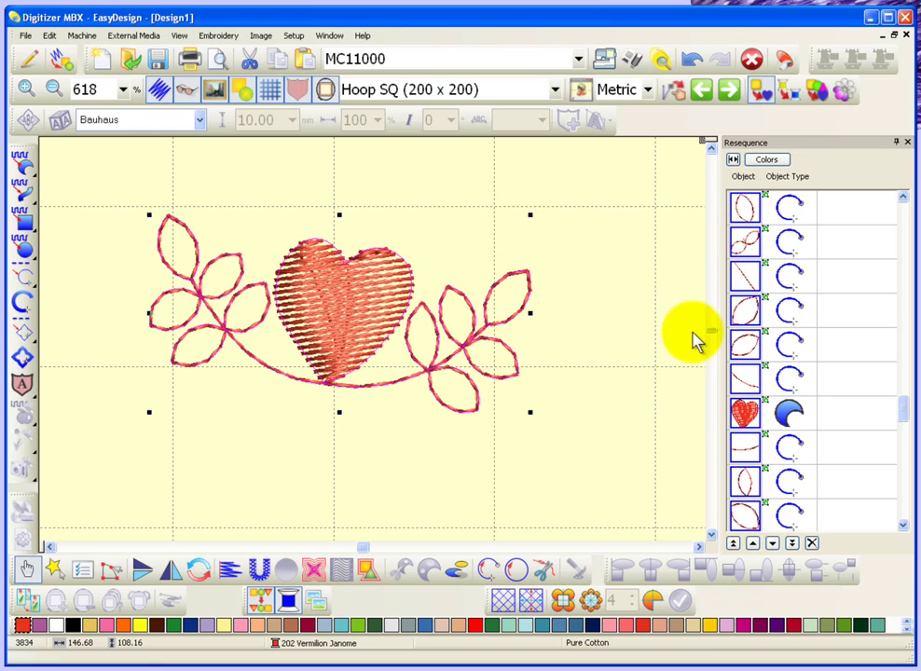
Clear the selection of the heart motif by clicking empty canvas.
left_click(608, 253)
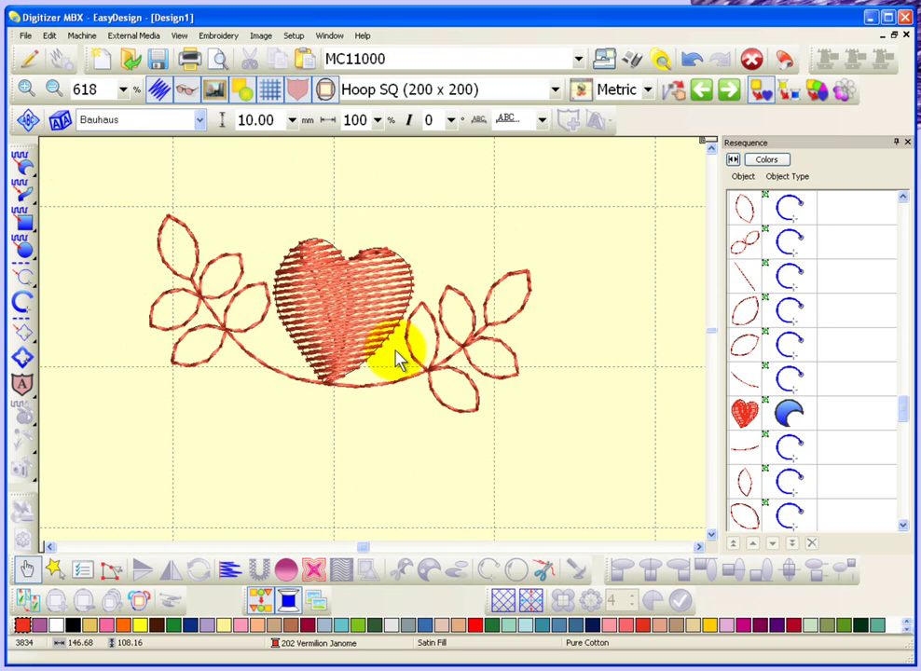
scroll(396, 362, "down", 1)
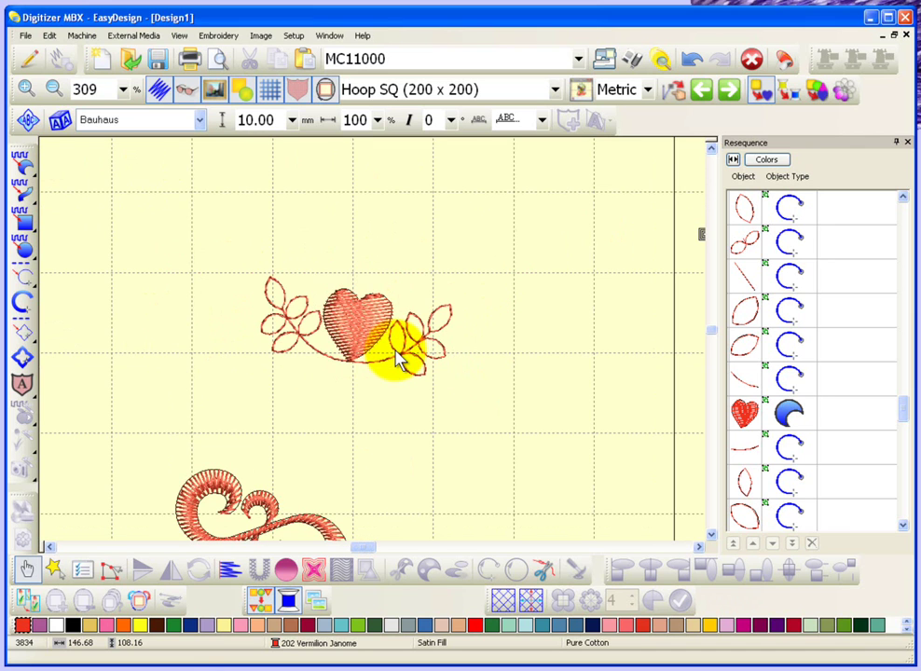